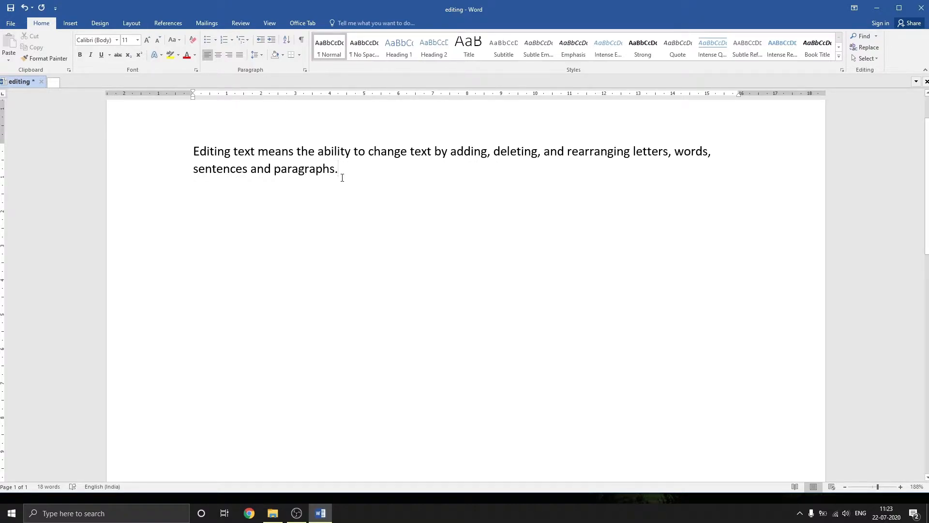
Delete "paragraphs." from the end of the text character by character and undo the deletion.
key("BackSpace")
key("BackSpace")
key("BackSpace")
key("BackSpace")
key("BackSpace")
key("BackSpace")
key("BackSpace")
key("BackSpace")
key("BackSpace")
key("BackSpace")
key("BackSpace")
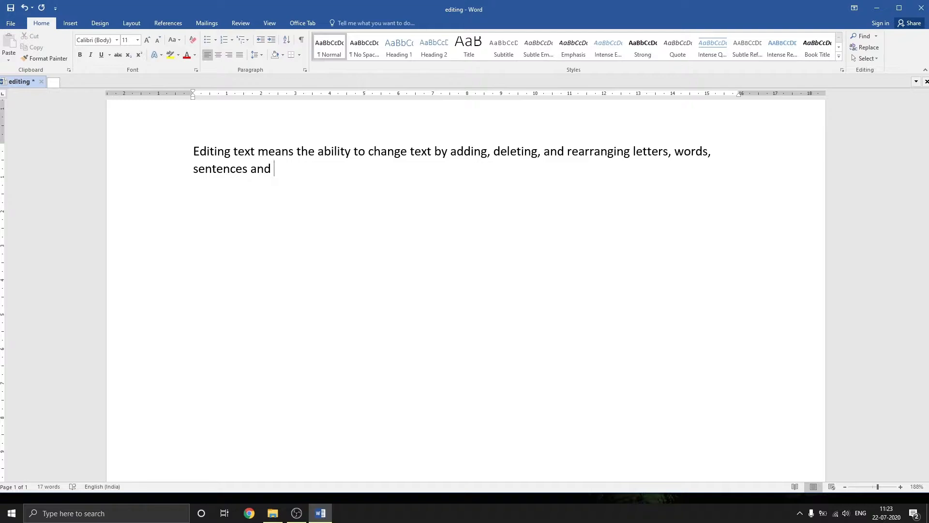
key("ctrl+z")
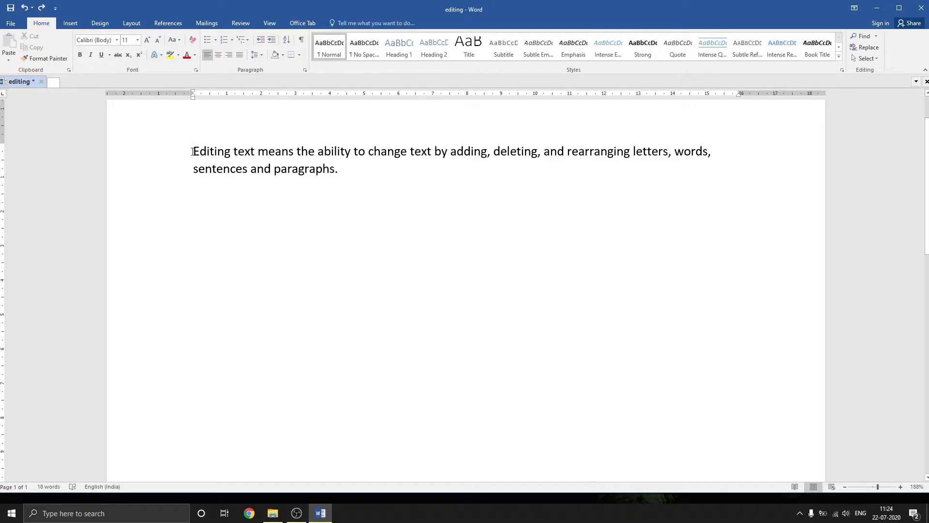
Delete the first word "Editing" forward from the start of the paragraph and undo the deletion.
key("Delete")
key("Delete")
key("Delete")
key("Delete")
key("Delete")
key("Delete")
key("Delete")
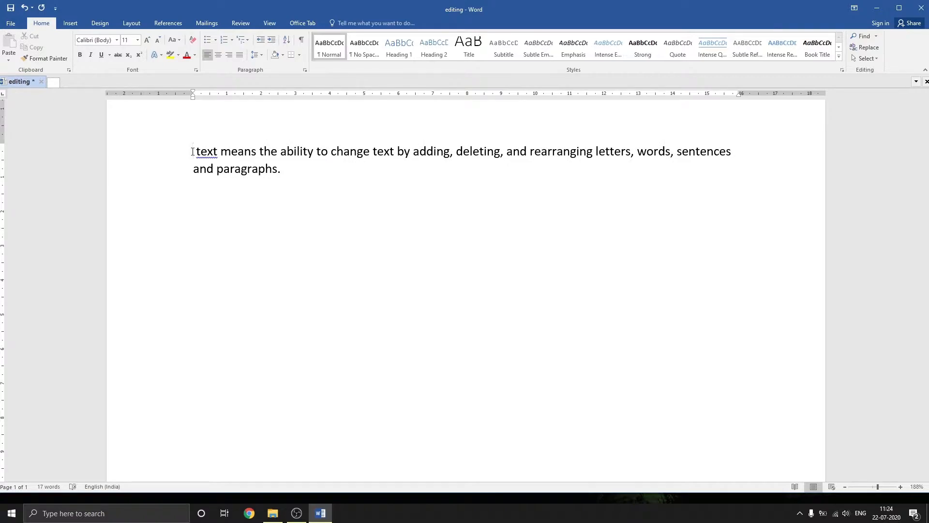
key("ctrl+z")
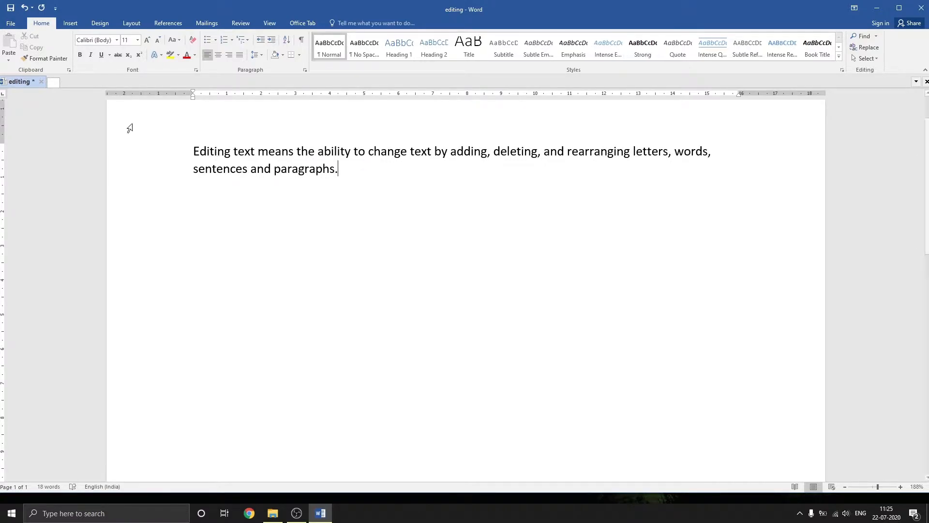
Select the whole word "Editing" at the paragraph's start, delete it in one go, and undo that.
double_click(219, 154)
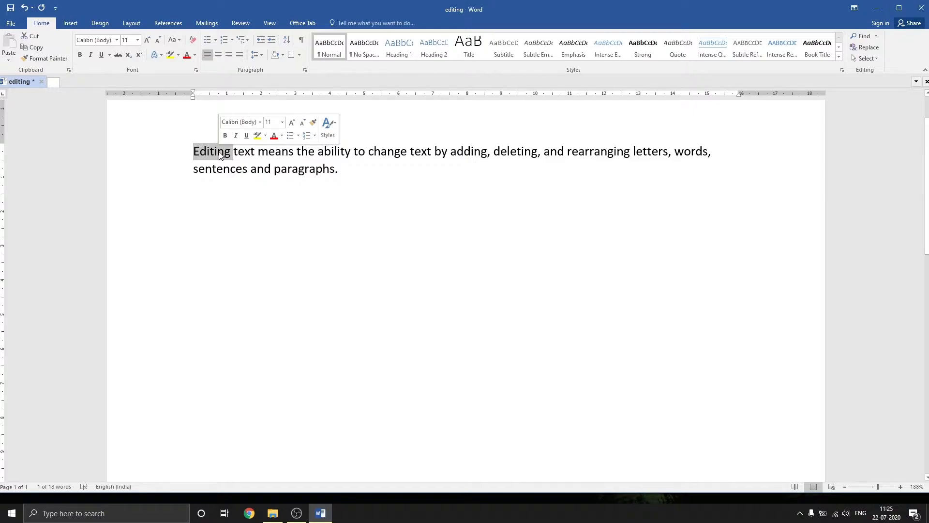
key("Delete")
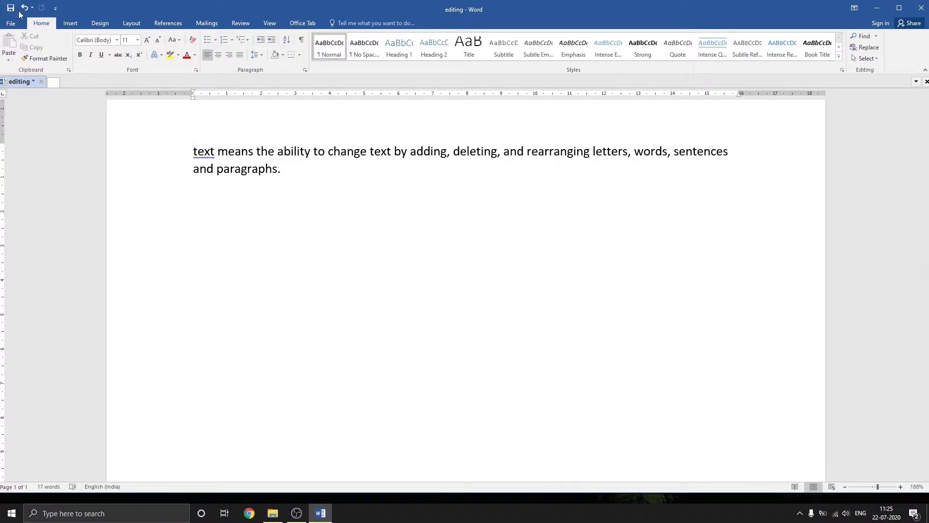
key("ctrl+z")
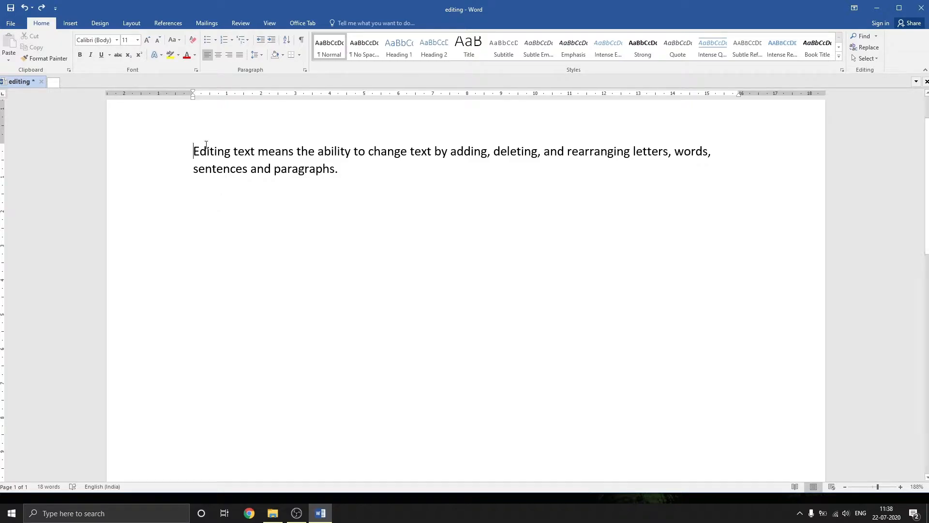
Select the full paragraph, clear the selection, and select from the word "Editing" to the end of its line.
left_click_drag(194, 151, 349, 173)
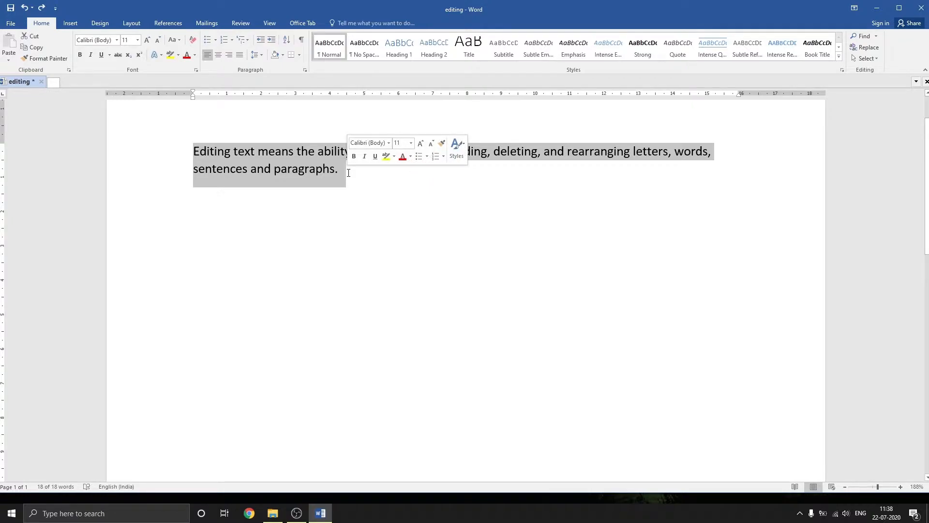
left_click(346, 203)
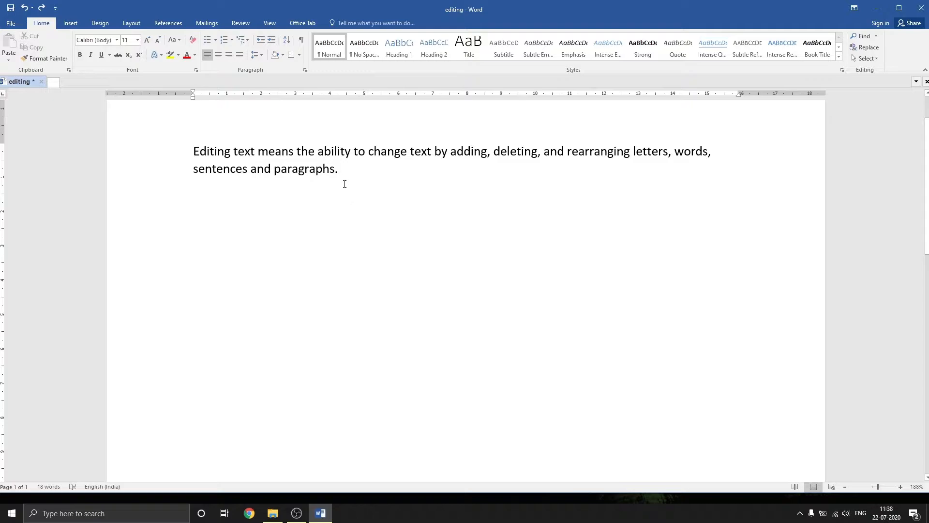
double_click(216, 155)
key("shift+End")
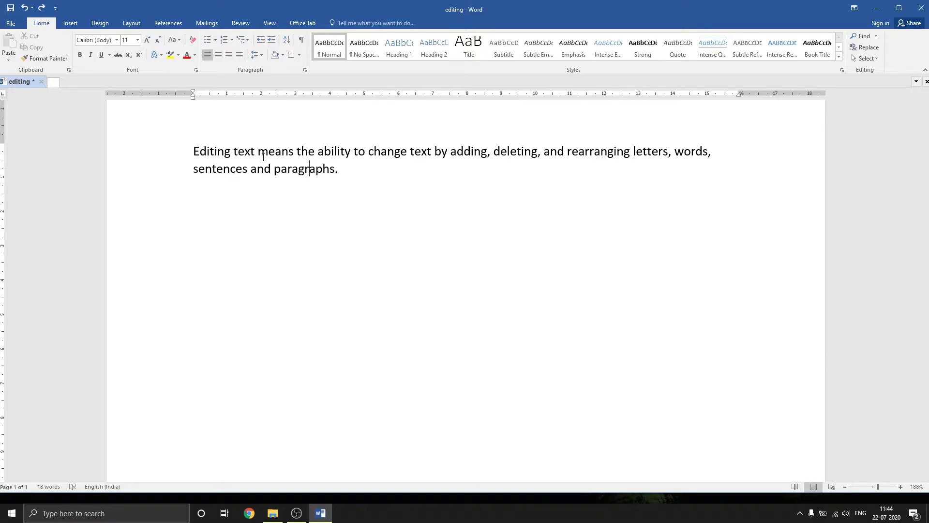
Select the whole paragraph at once, clear the selection, and select all of the document's text from its beginning.
triple_click(261, 154)
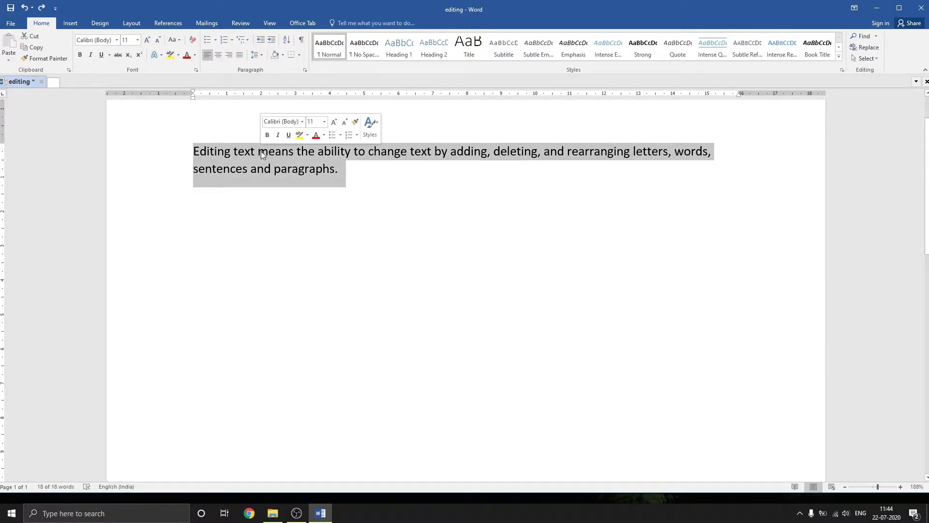
left_click(357, 197)
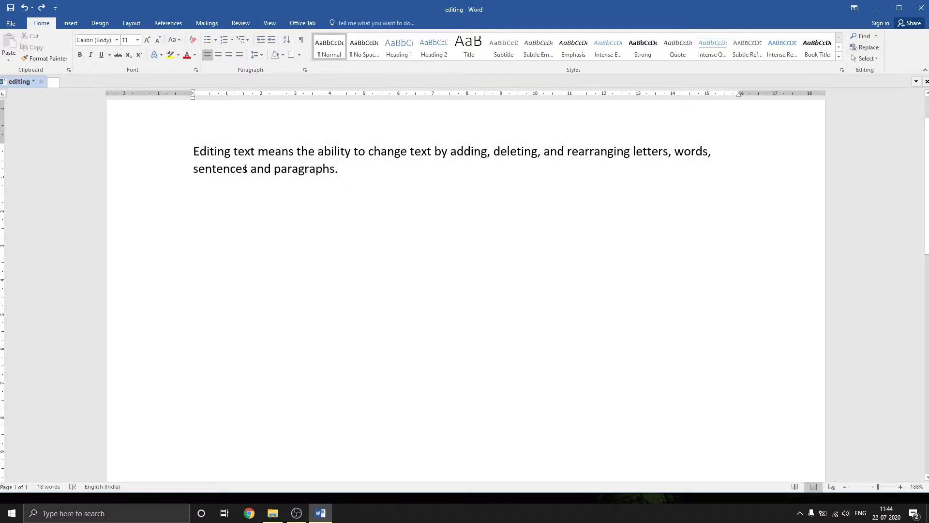
left_click(193, 152)
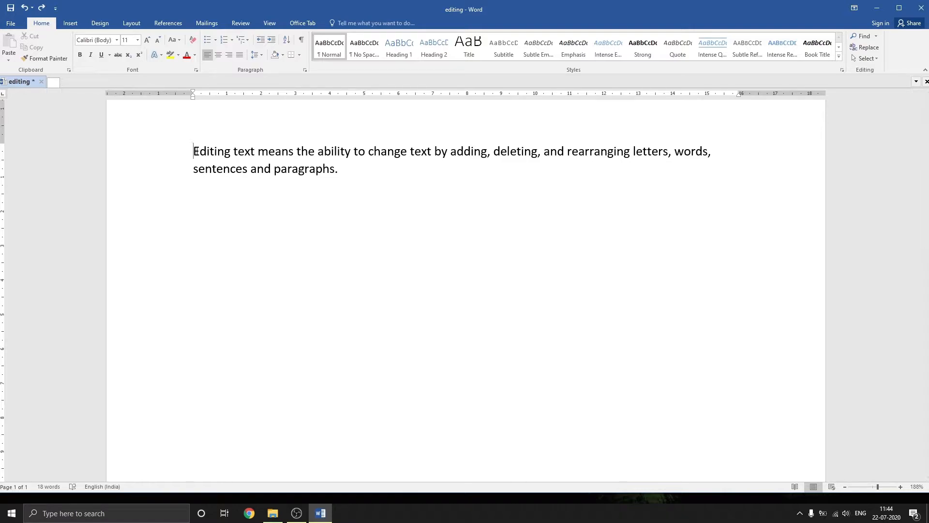
key("ctrl+a")
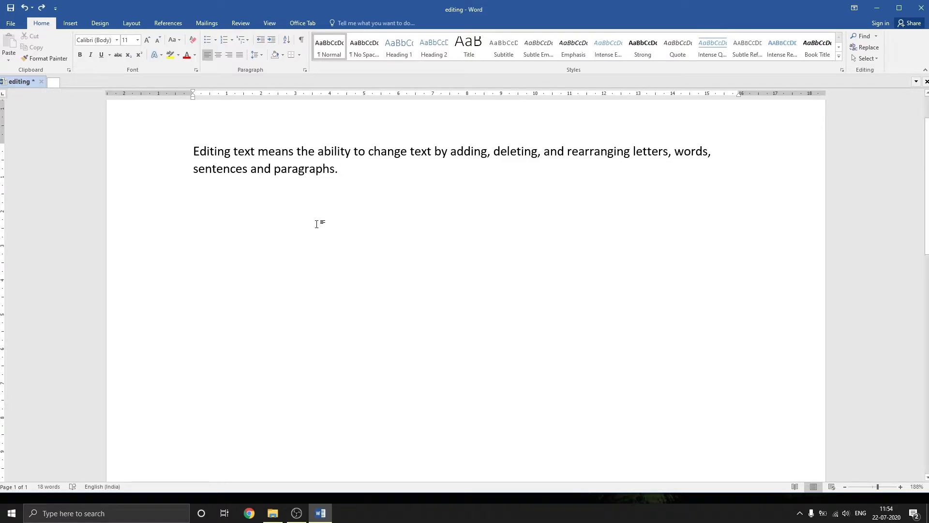
Copy "Editing text" from the start of the paragraph and paste it on a new line below.
left_click(310, 169)
left_click_drag(193, 153, 258, 160)
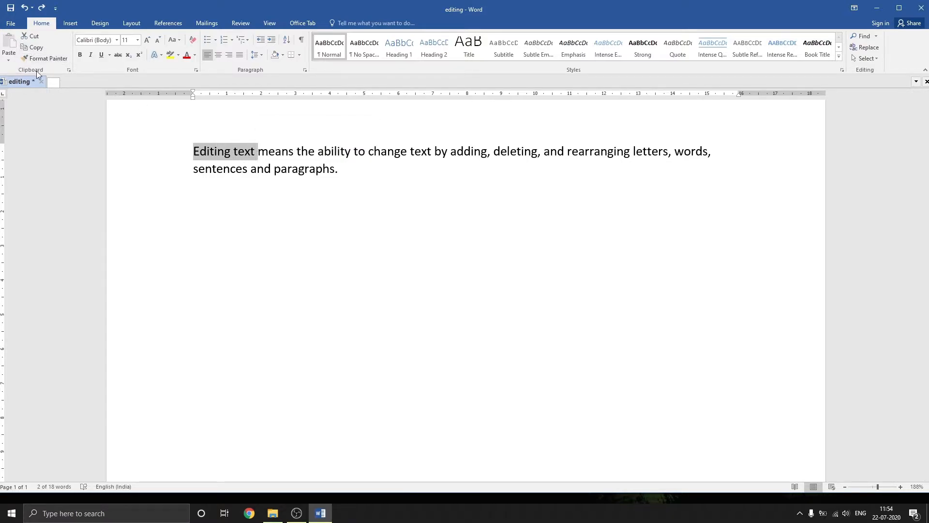
left_click(38, 49)
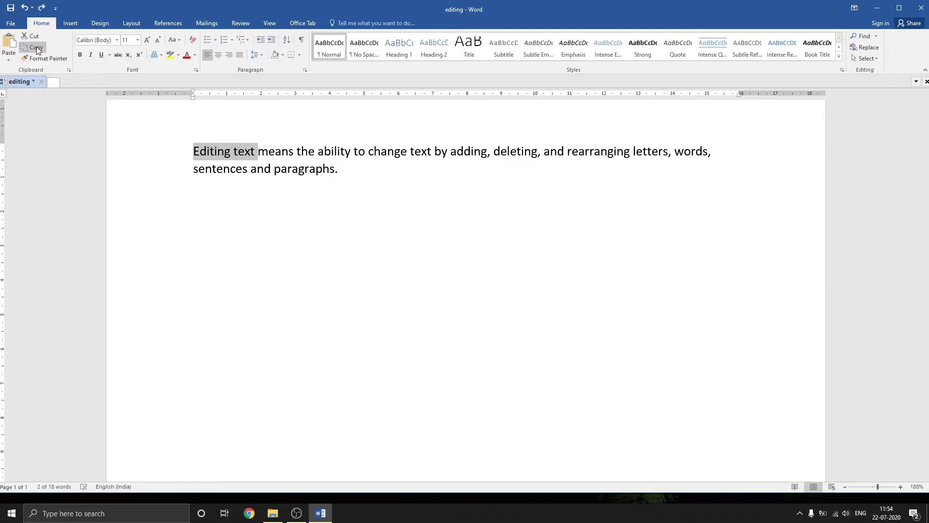
left_click(218, 208)
left_click(344, 180)
key("Return")
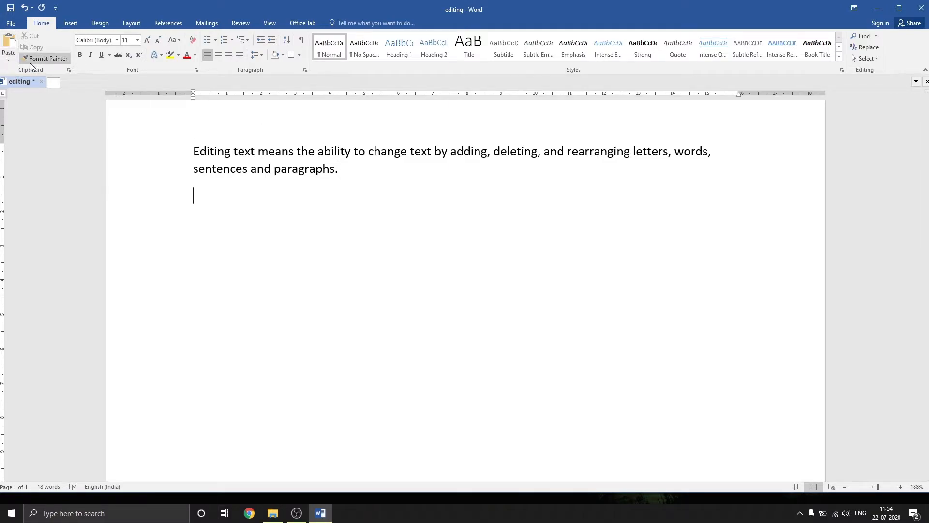
left_click(10, 55)
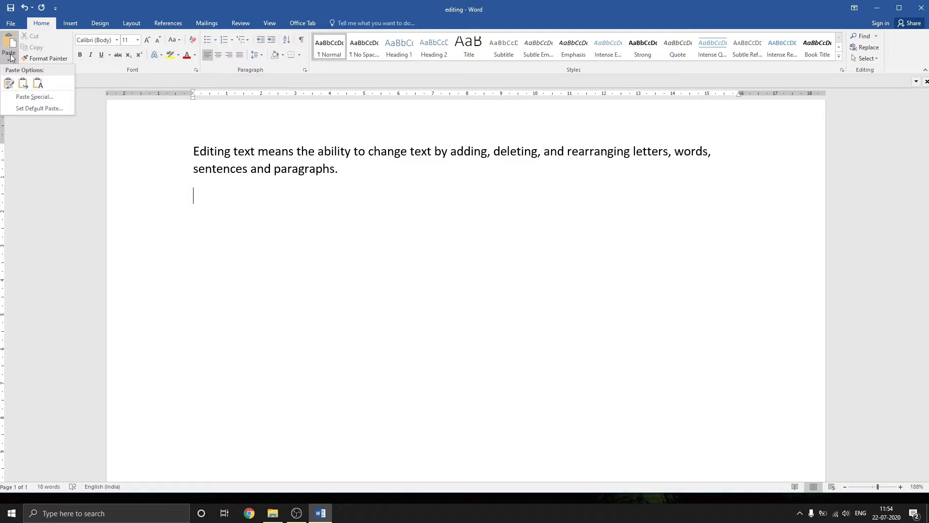
left_click(8, 83)
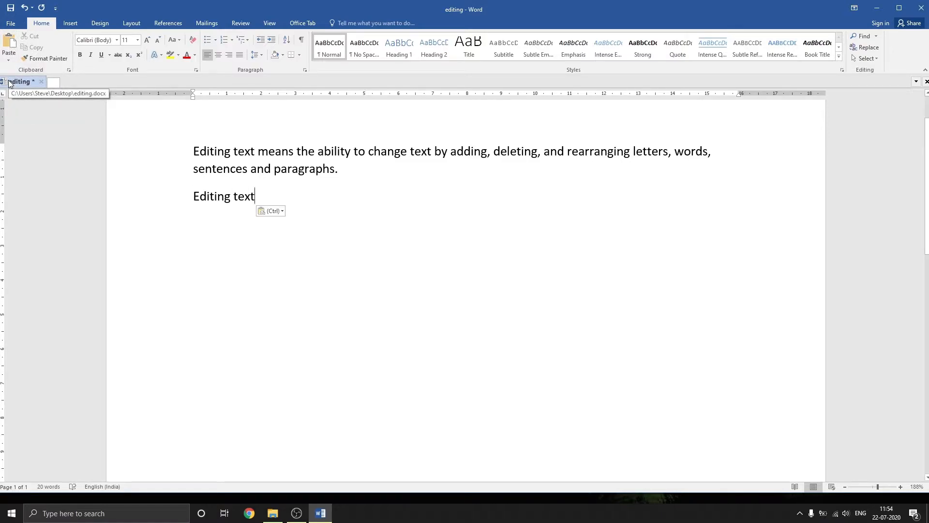
Copy "Editing text" from the paragraph again and paste it on another new line under the first copy.
left_click_drag(193, 151, 254, 155)
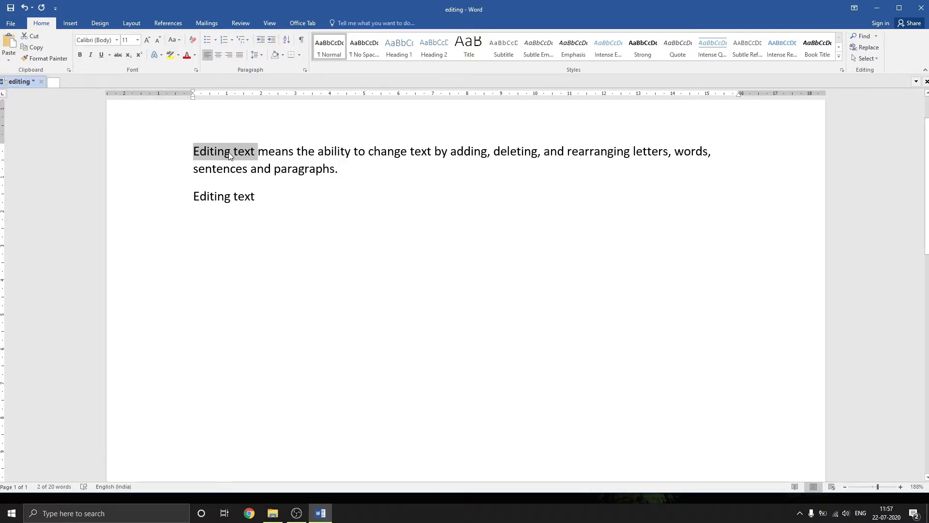
left_click(282, 197)
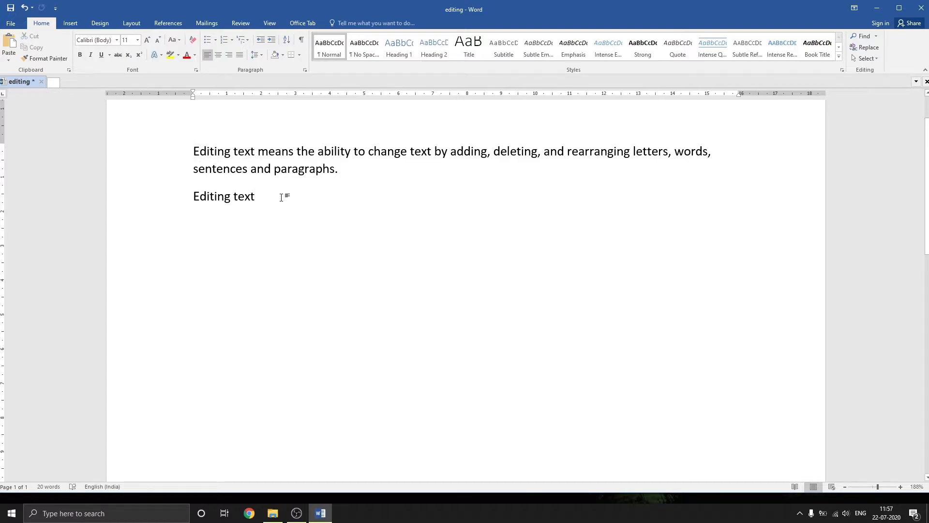
key("Return")
key("ctrl+v")
Cut the last "Editing text" line and paste it after the "Editing text" on the line above.
triple_click(233, 230)
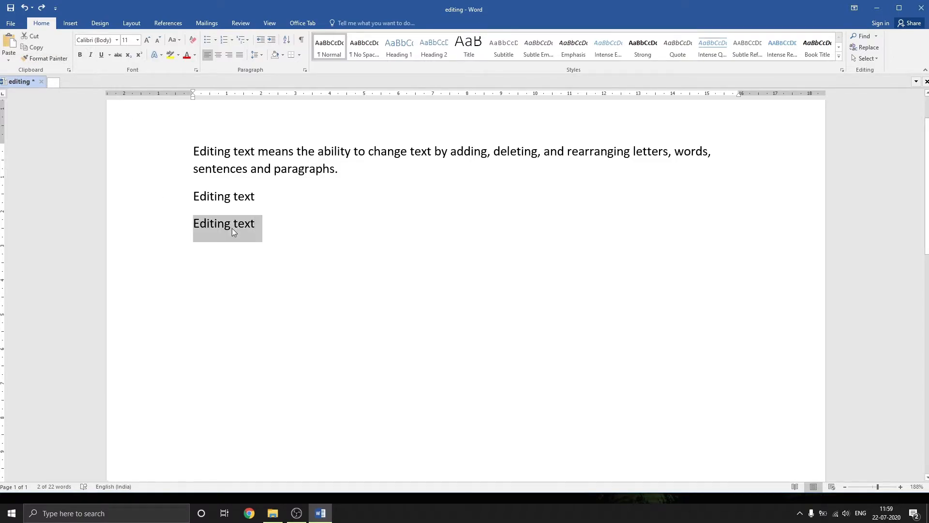
left_click(32, 35)
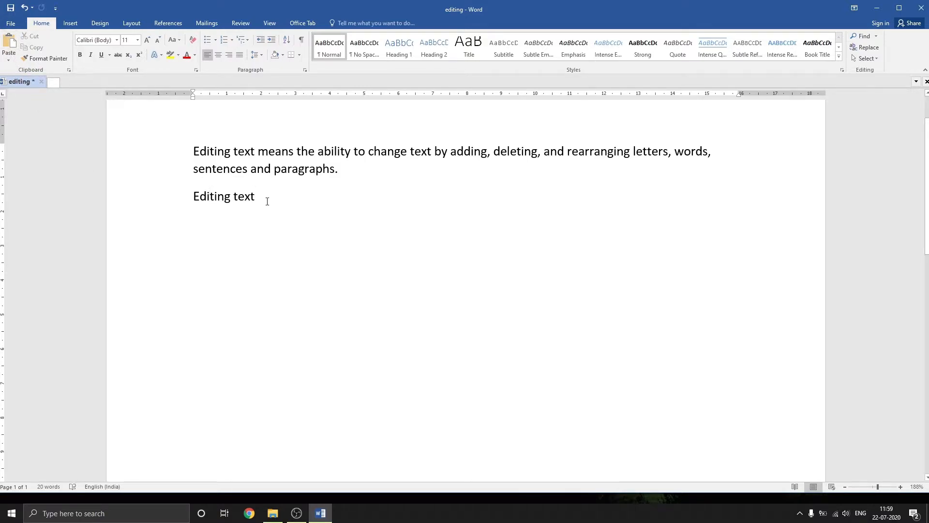
left_click(16, 44)
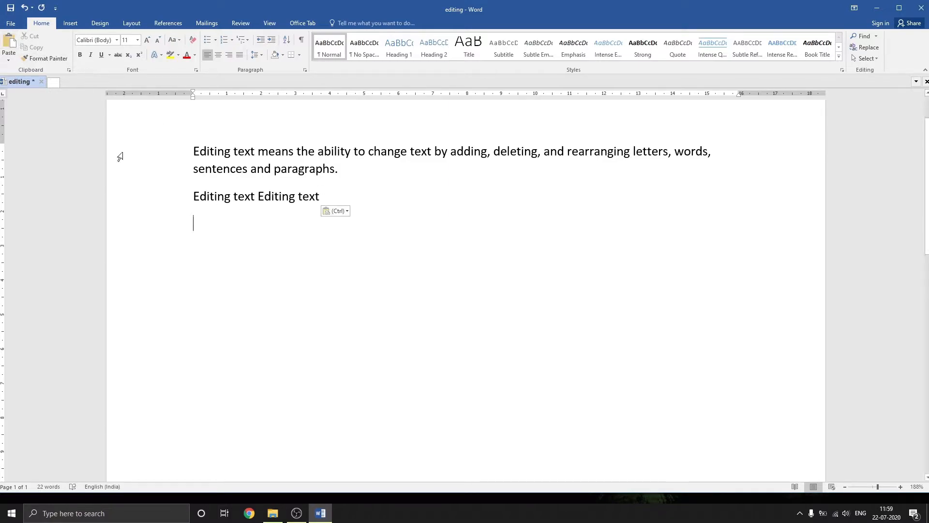
Delete the repeated "Editing text" at the end of the line below the paragraph.
left_click_drag(259, 196, 320, 197)
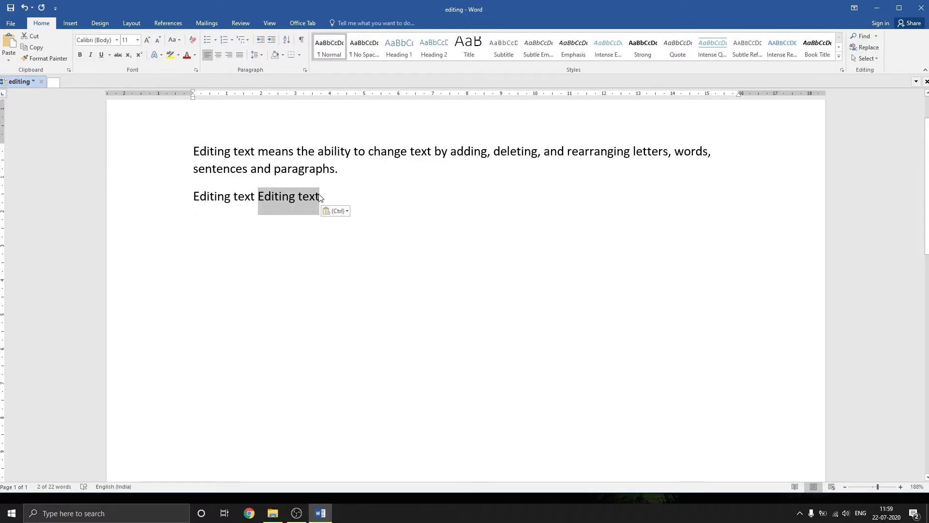
key("Delete")
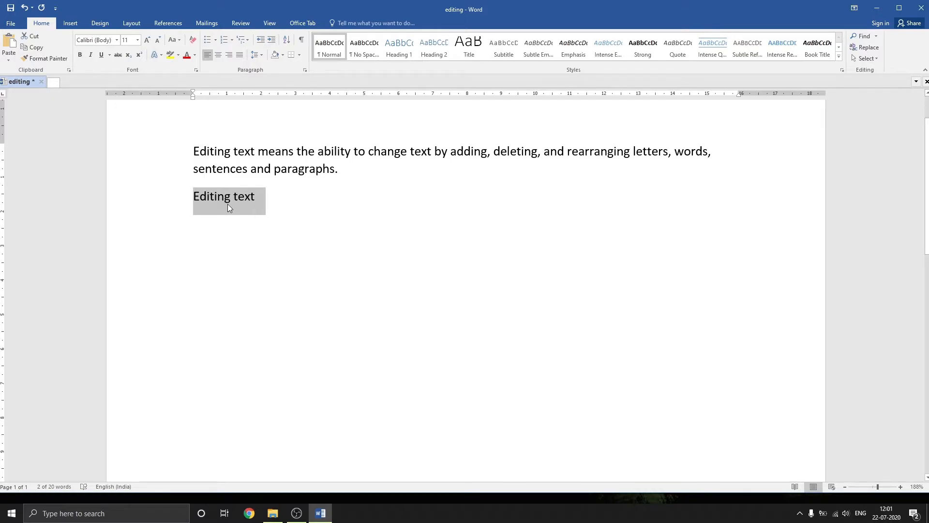
right_click(228, 207)
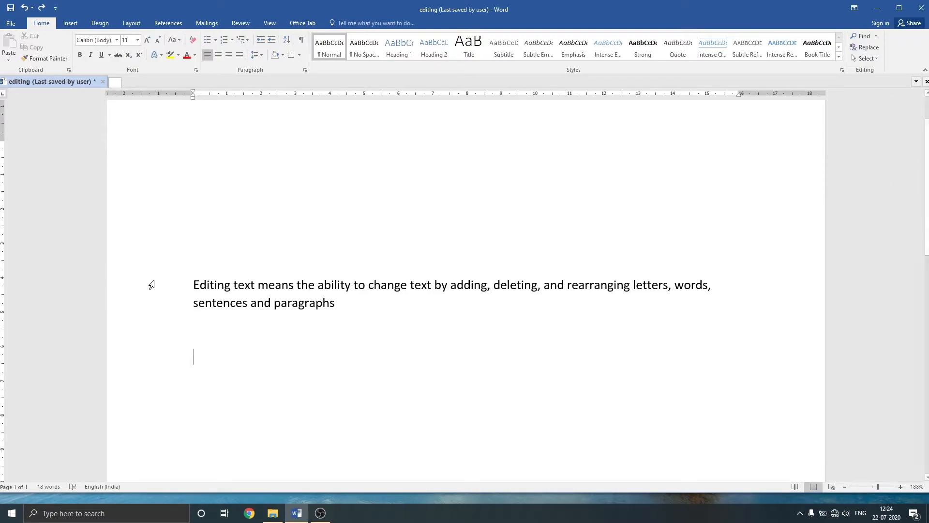
Select the whole "Editing text means" paragraph and move it up into the blank area above.
triple_click(285, 286)
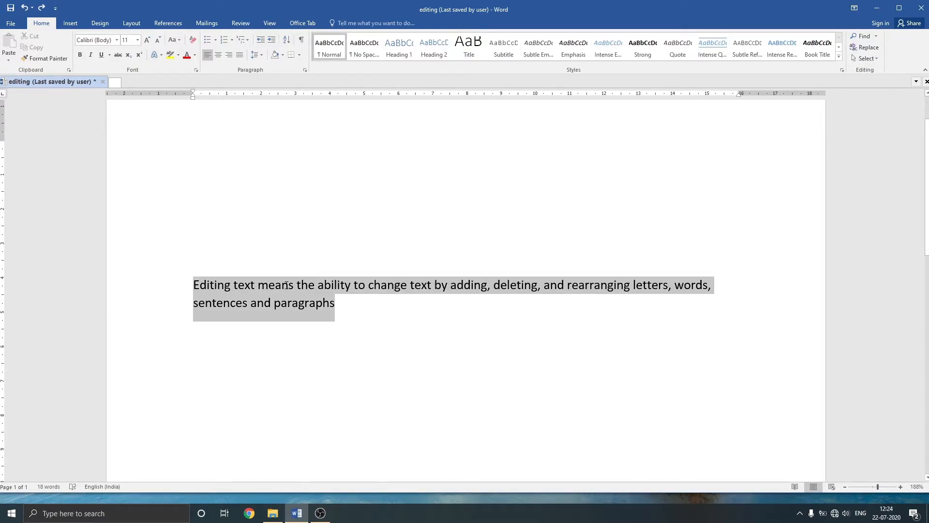
left_click_drag(313, 292, 320, 167)
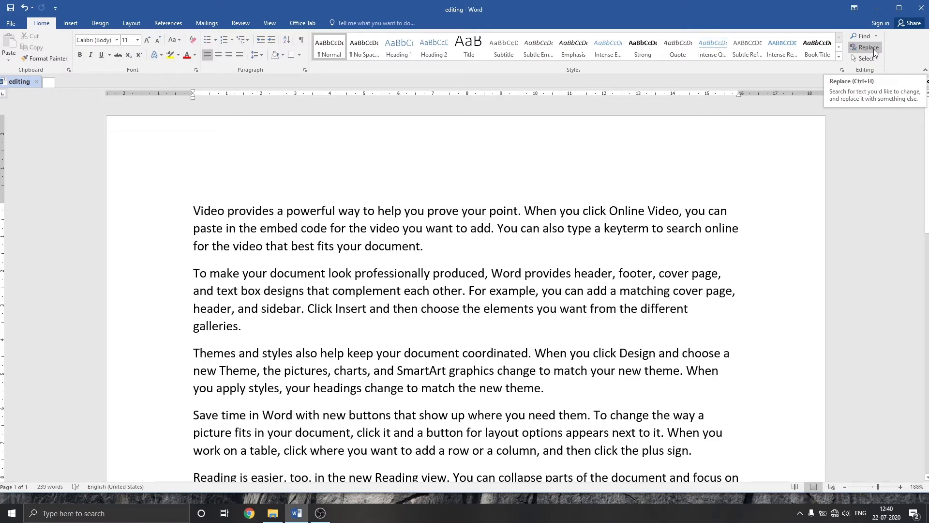
Replace every occurrence of "word" in the document with "WORD" and close the find-and-replace dialog.
left_click(873, 48)
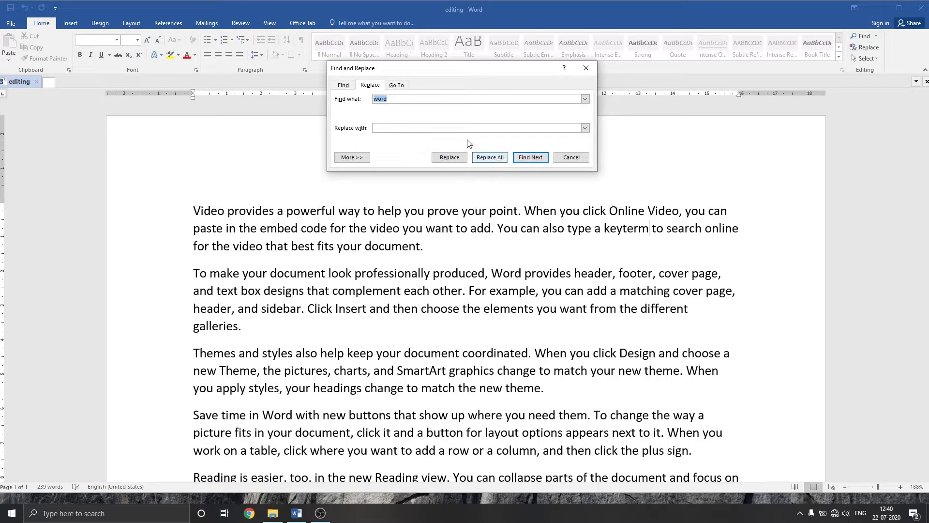
left_click(412, 100)
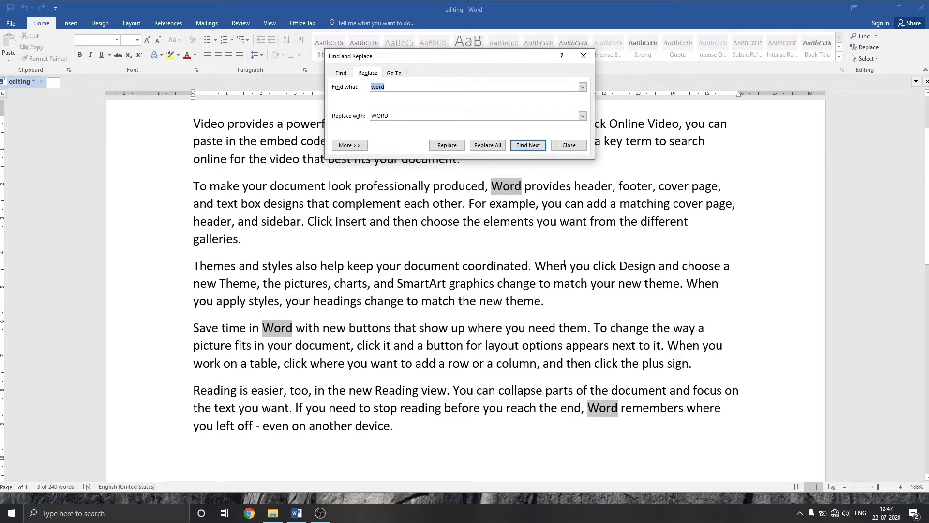
left_click(488, 145)
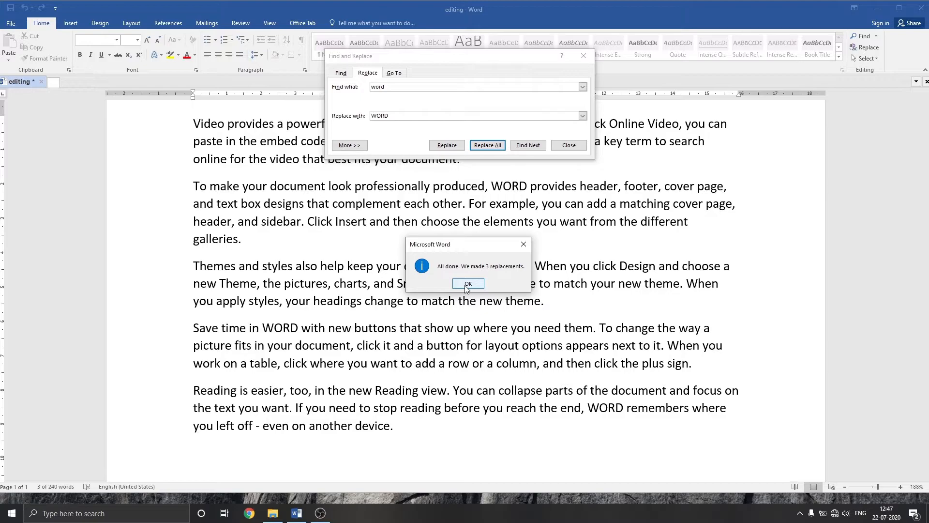
left_click(468, 284)
left_click(584, 56)
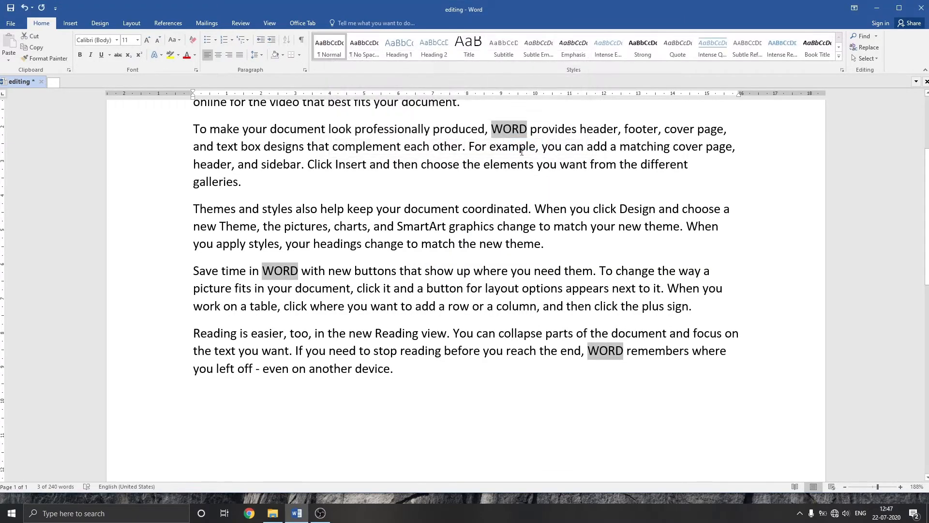
Make the word "Video" at the start of the first paragraph bold.
scroll(491, 383, "up", 3)
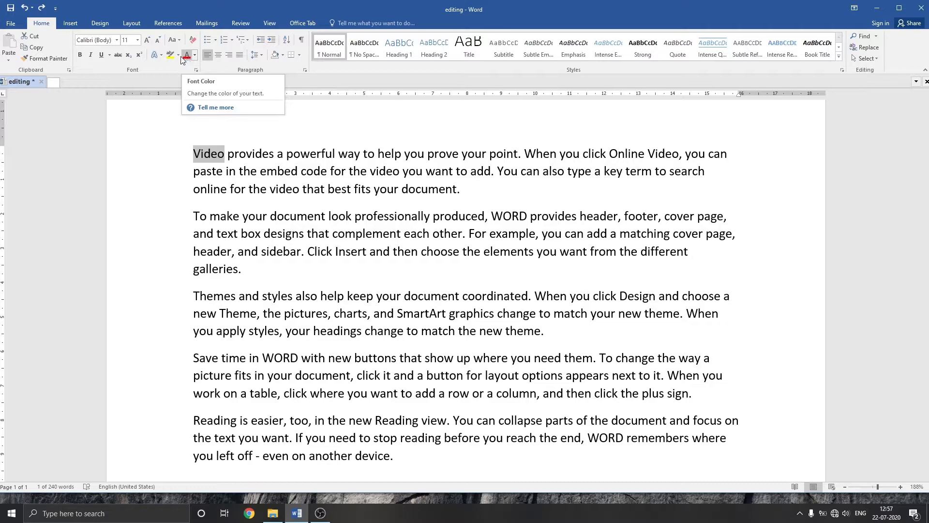
left_click(81, 56)
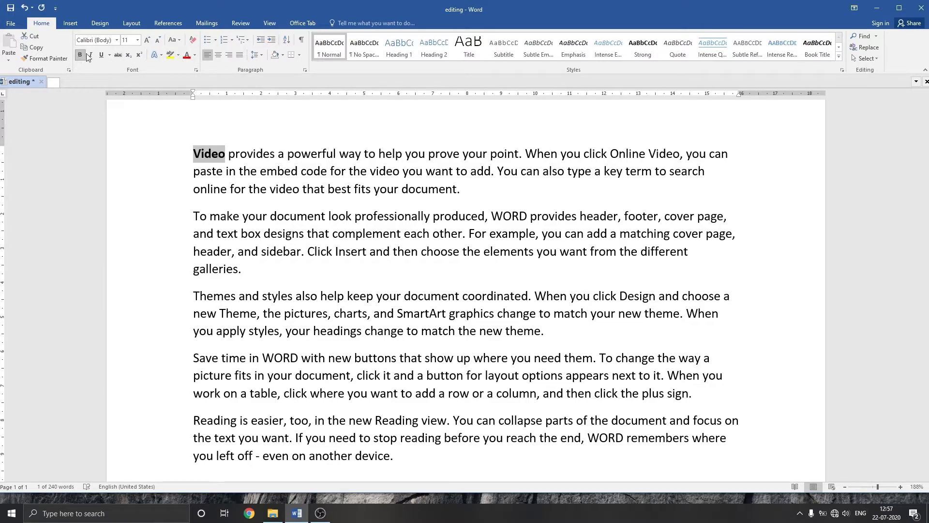
Make the selected word "Video" italic, underlined and struck through.
left_click(90, 56)
left_click(101, 55)
left_click(118, 54)
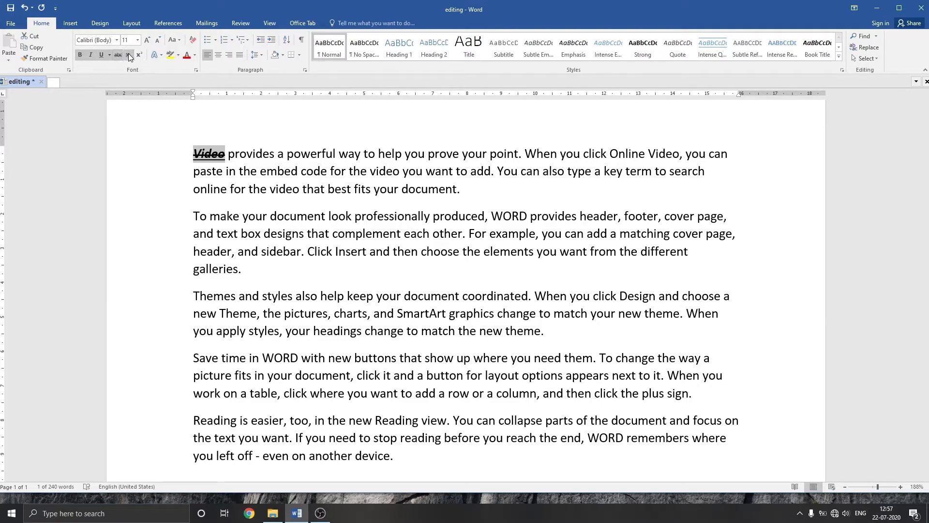
Try subscript on the word "Video", replace it with superscript, and highlight the word in yellow.
left_click(129, 55)
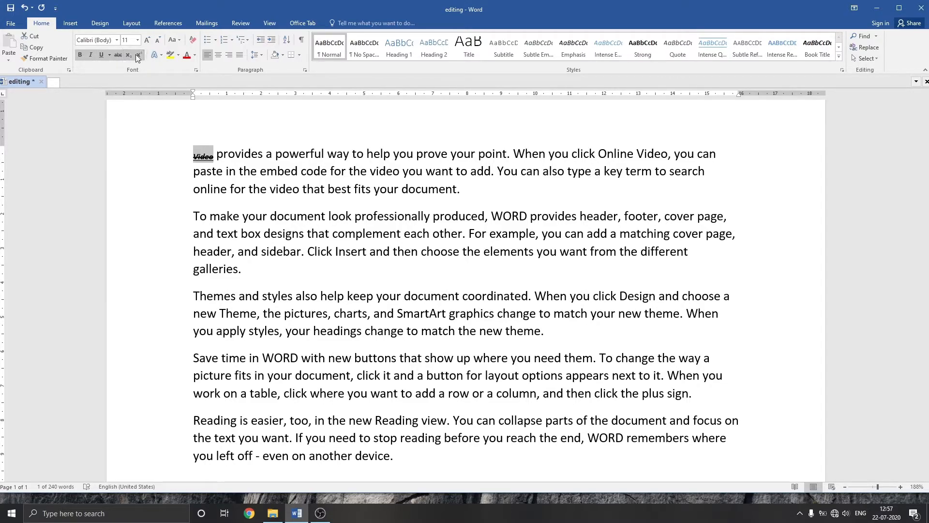
left_click(139, 54)
left_click(180, 57)
left_click(175, 66)
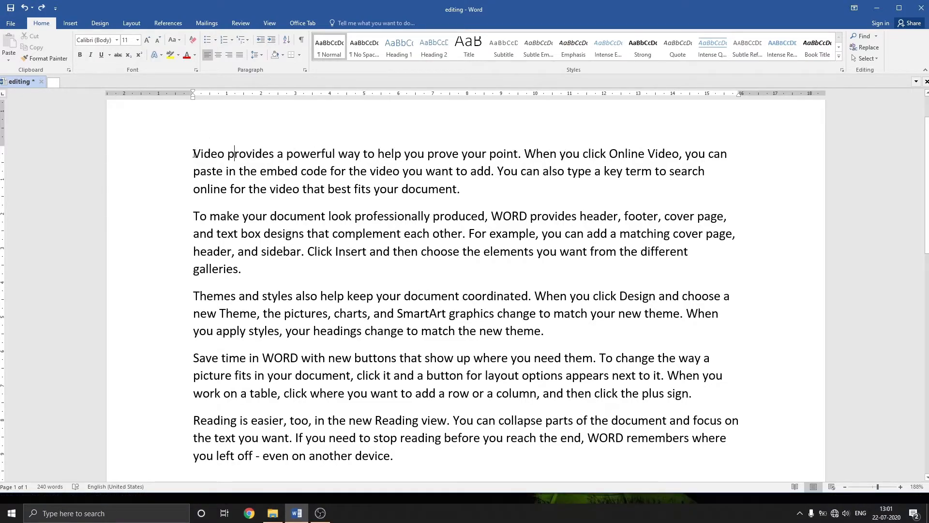
Set the whole first paragraph to font size 16 and colour its text dark red.
left_click_drag(193, 153, 477, 186)
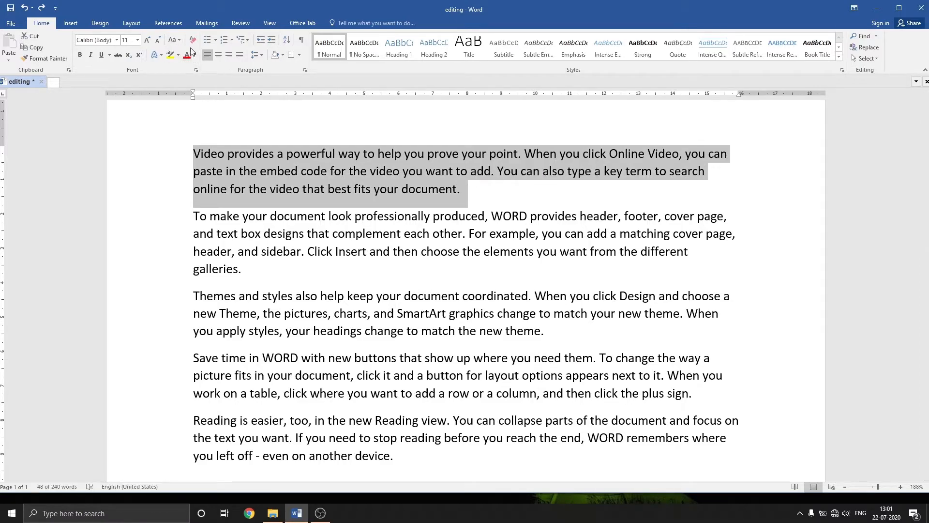
left_click(139, 40)
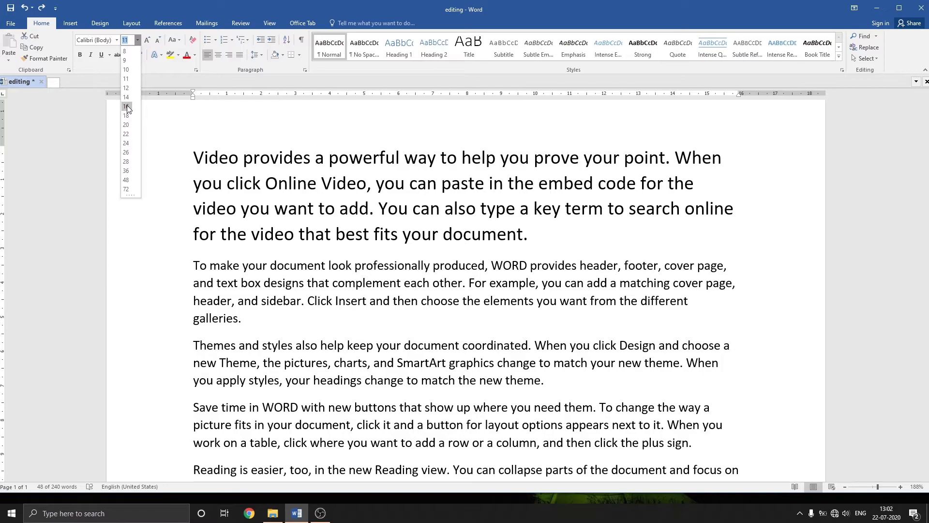
left_click(127, 106)
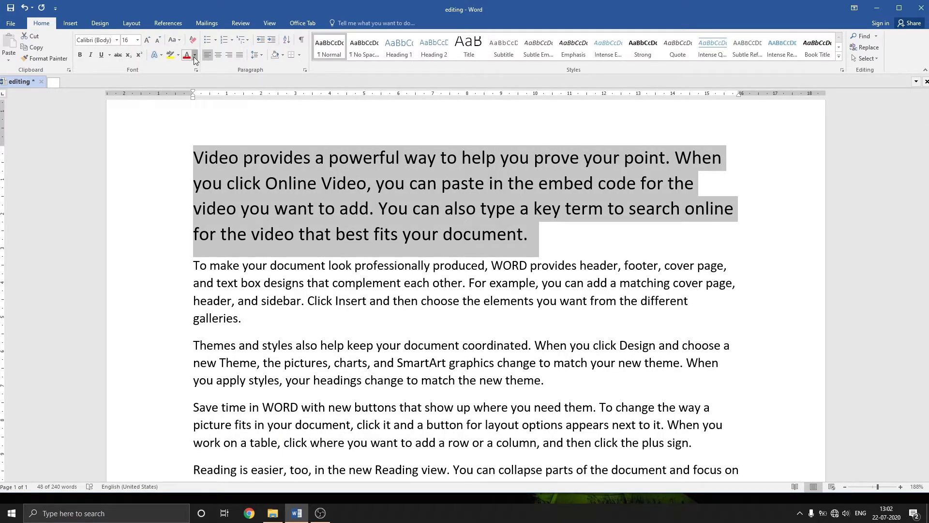
left_click(194, 56)
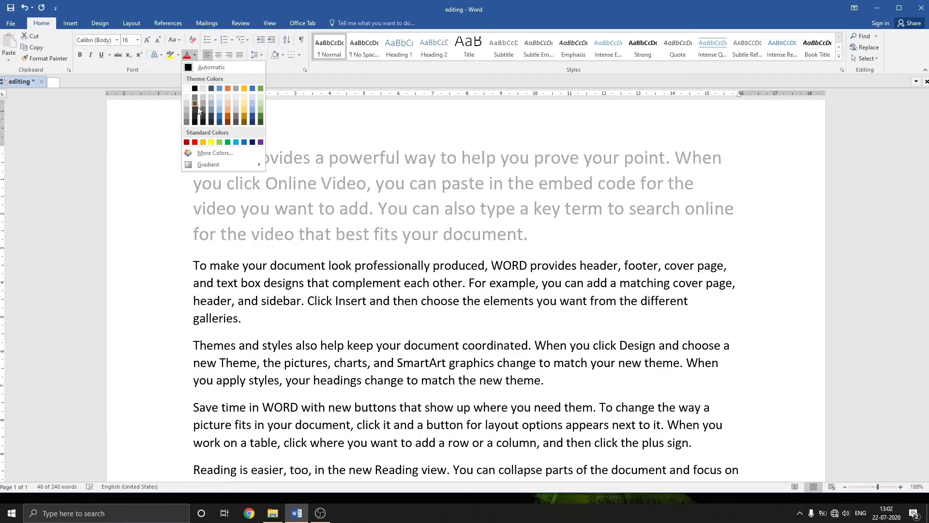
left_click(187, 141)
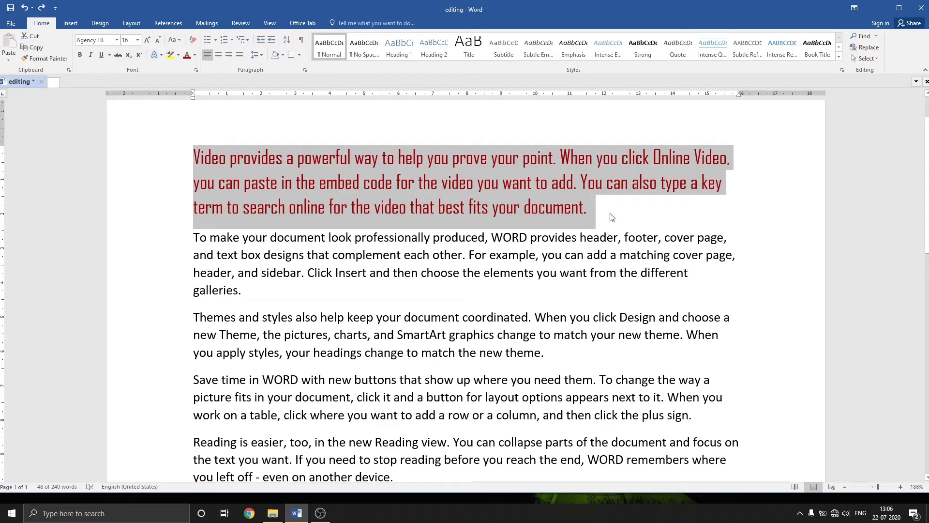
Copy the first paragraph's formatting onto the "Themes and styles" paragraph with Format Painter.
left_click(31, 58)
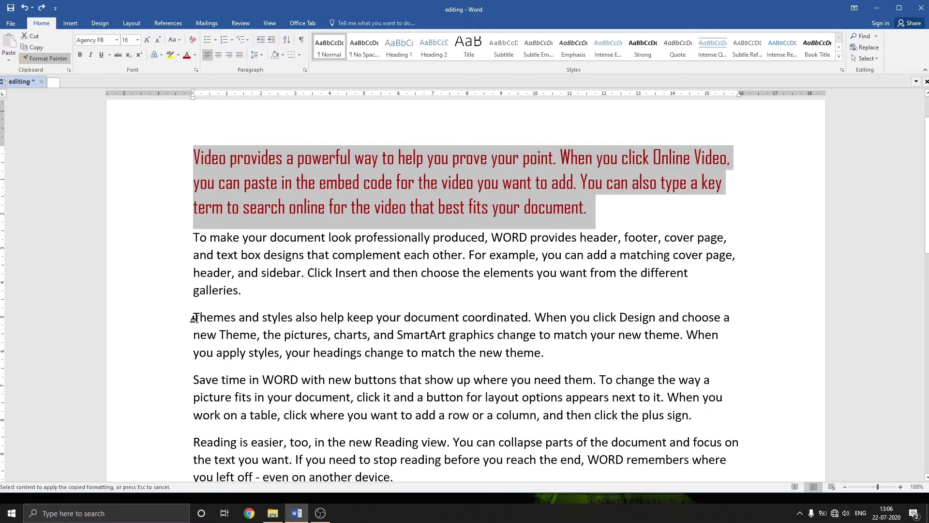
mouse_move(193, 318)
left_mouse_down()
mouse_move(329, 352)
mouse_move(556, 355)
left_mouse_up()
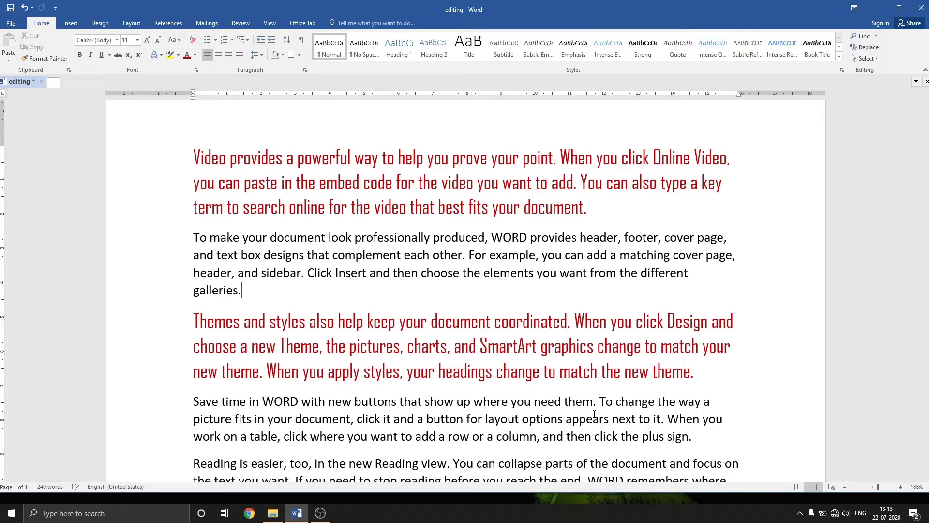
Add two blank lines above the first paragraph and place the cursor on the uppermost one.
key("ctrl+Home")
key("Return")
key("Return")
left_click(376, 151)
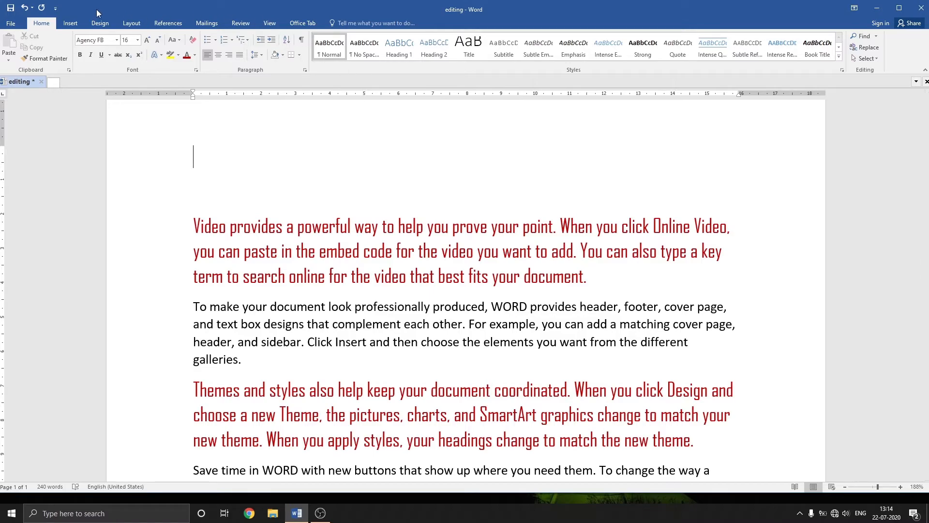
Insert WordArt in the orange-outlined shadow style above the first paragraph, reading "VIDEO".
left_click(71, 23)
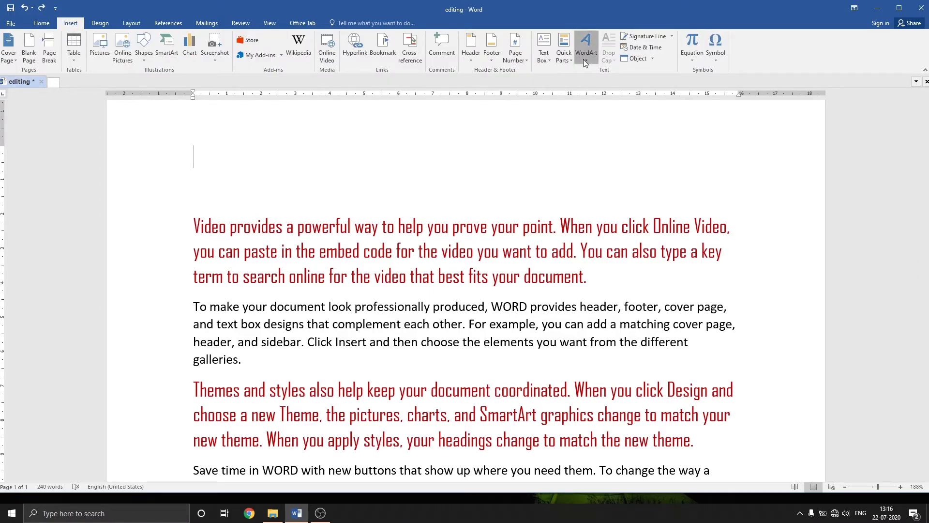
left_click(584, 62)
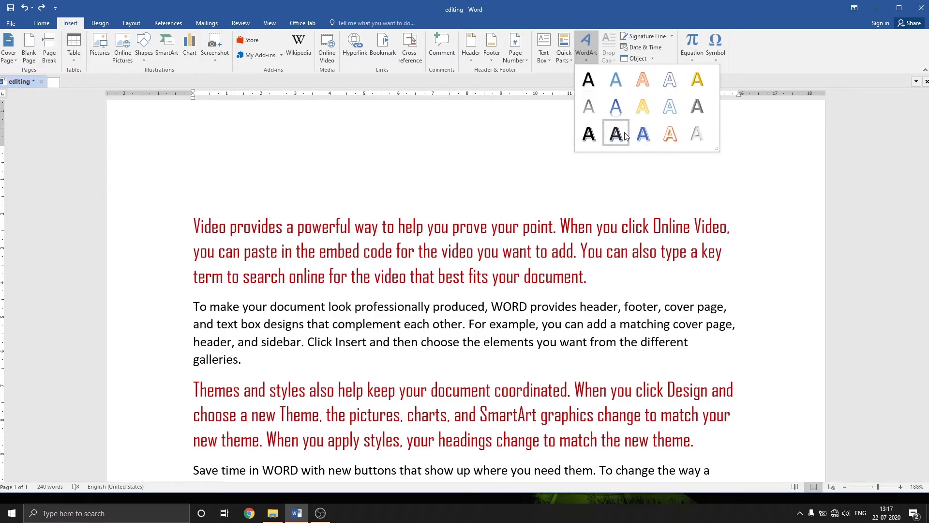
left_click(668, 134)
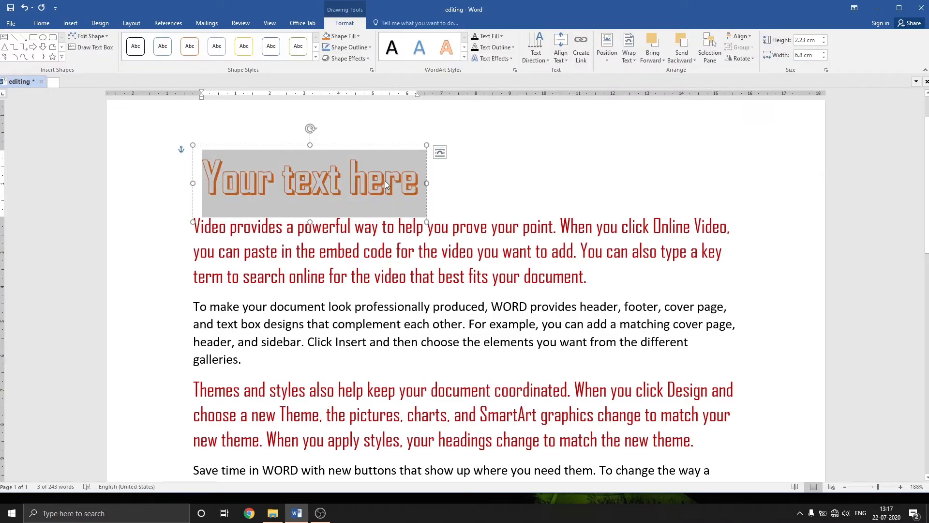
type("VIDE")
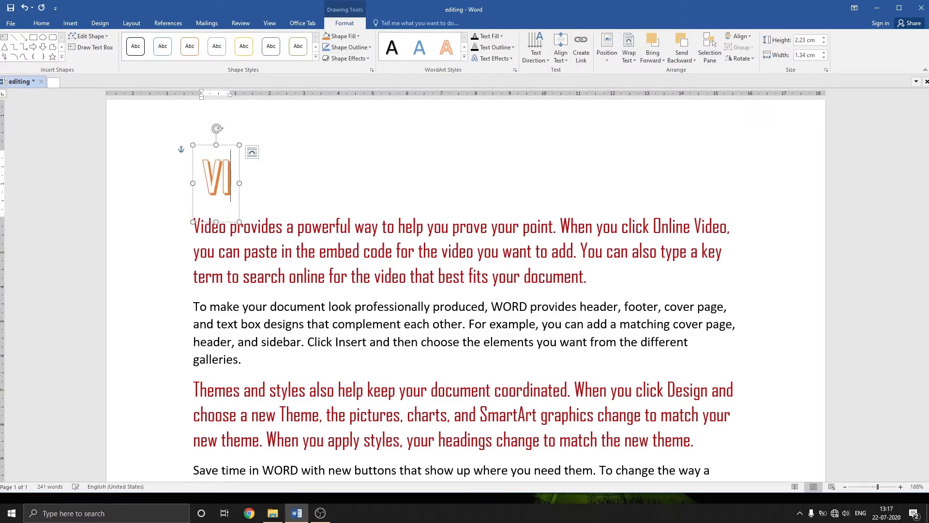
type("O")
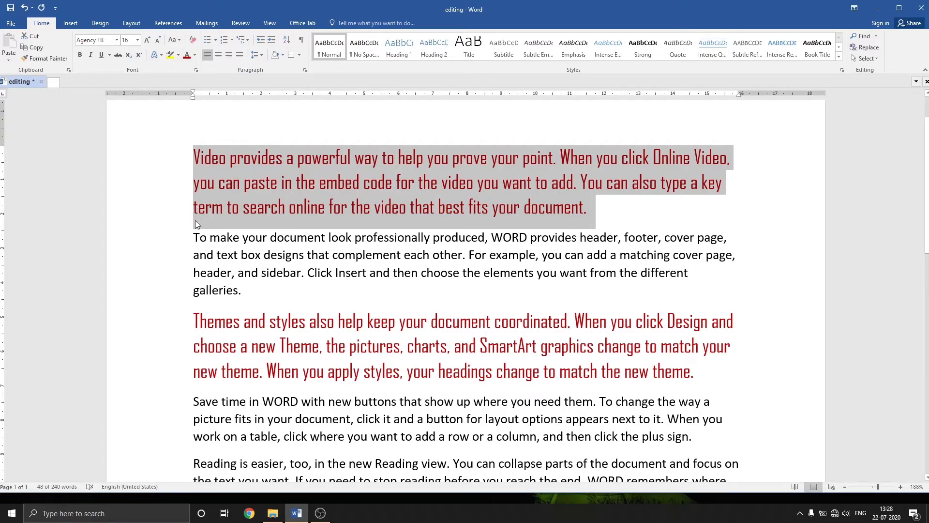
Try right and centre alignment on the selected first paragraph, and settle on justified alignment.
left_click(231, 57)
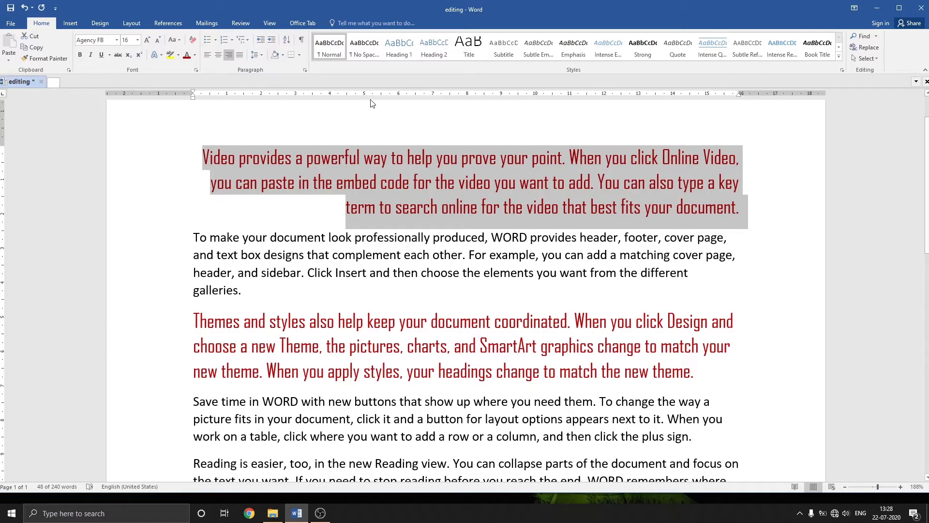
left_click(218, 57)
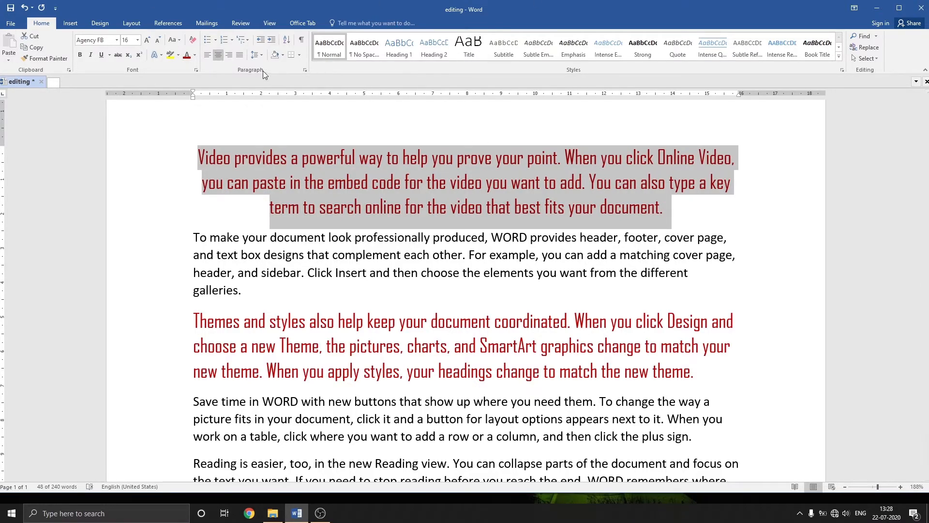
left_click(240, 55)
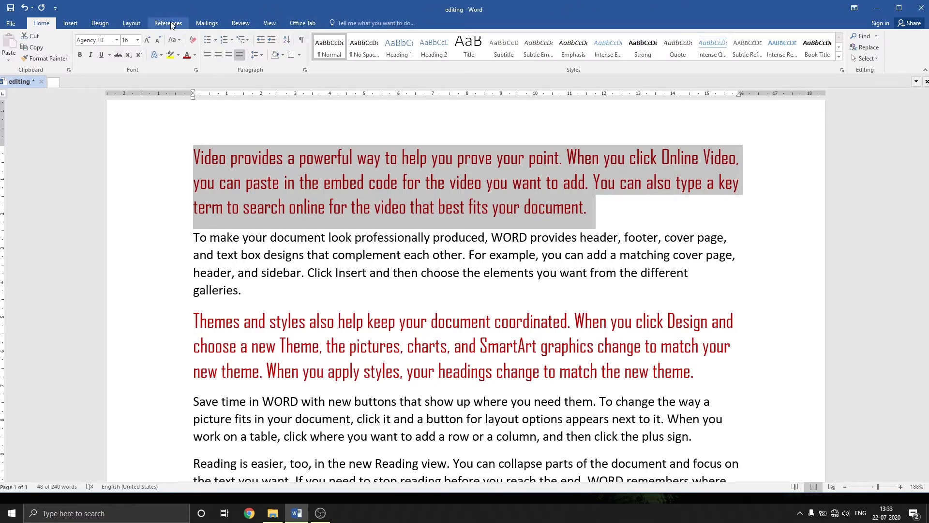
Increase the left indent of the first paragraph to 0.8 cm.
left_click(137, 23)
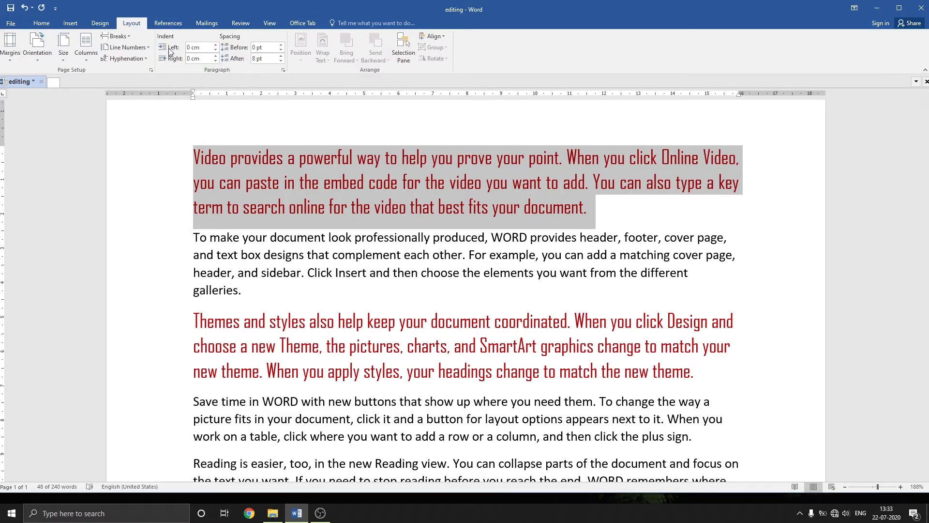
left_click(215, 45)
left_click(216, 45)
left_click(215, 45)
left_click(215, 45)
left_click(215, 45)
left_click(215, 46)
left_click(216, 46)
left_click(215, 46)
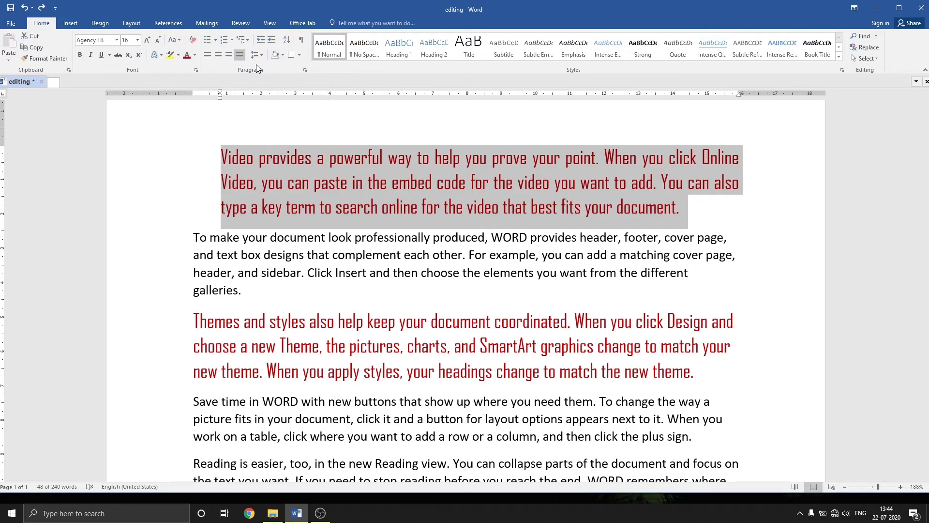
Add a left-aligned tab stop with no leader at 1.8 cm to the first paragraph.
left_click(305, 69)
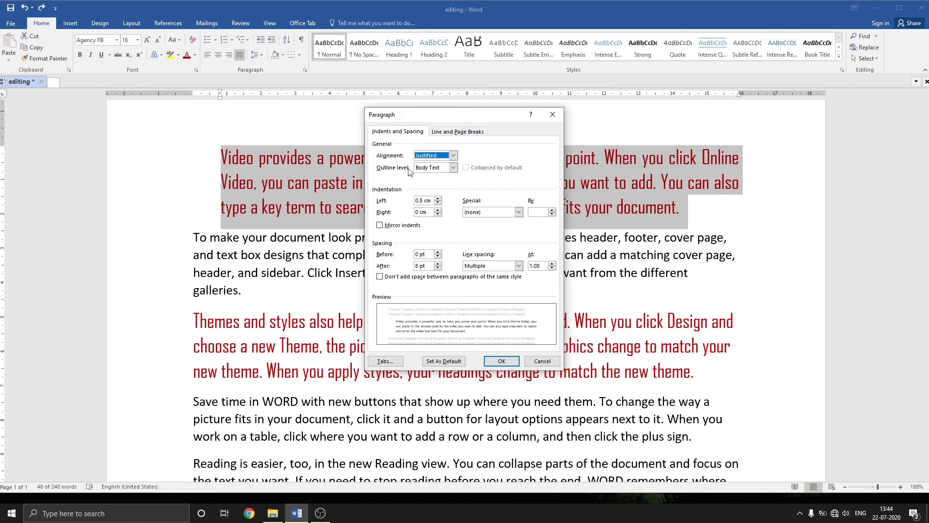
left_click(385, 361)
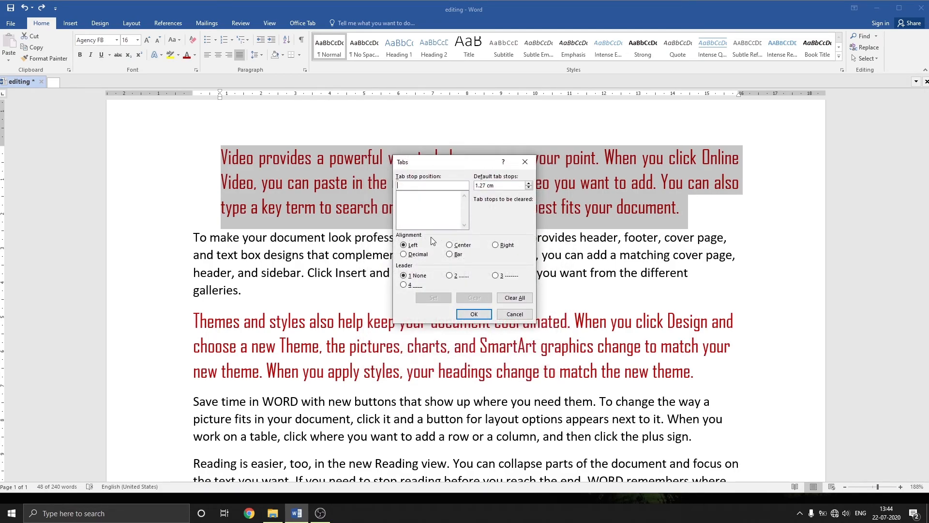
type("1.8")
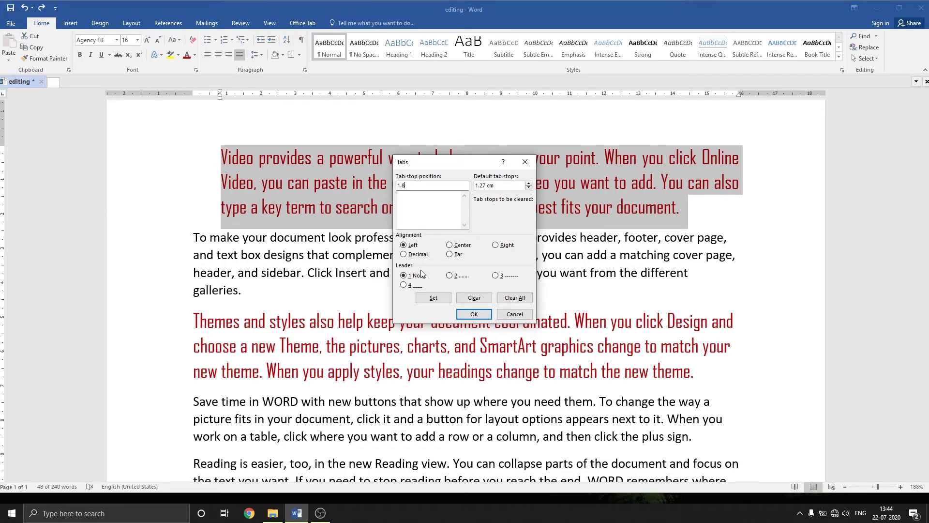
left_click(434, 298)
left_click(483, 314)
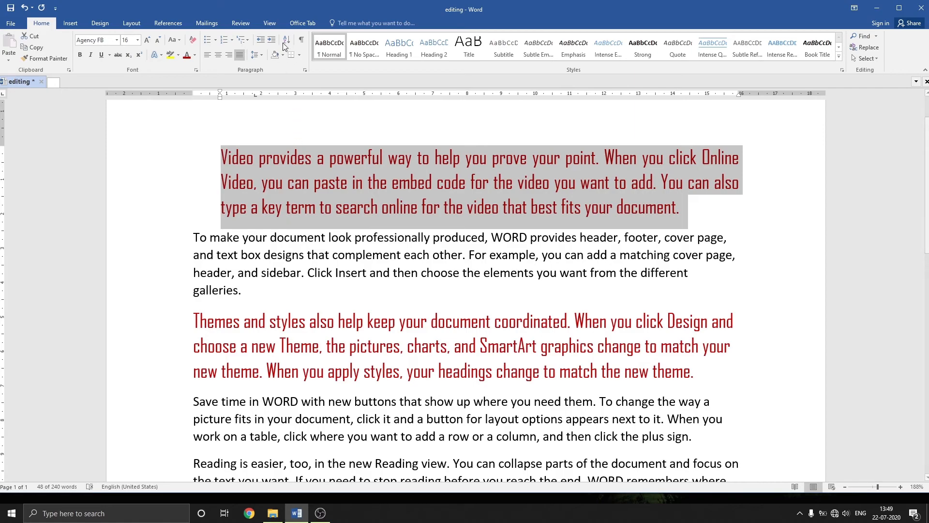
Apply 1.0 line spacing to the first paragraph and reopen the line spacing choices.
left_click(261, 55)
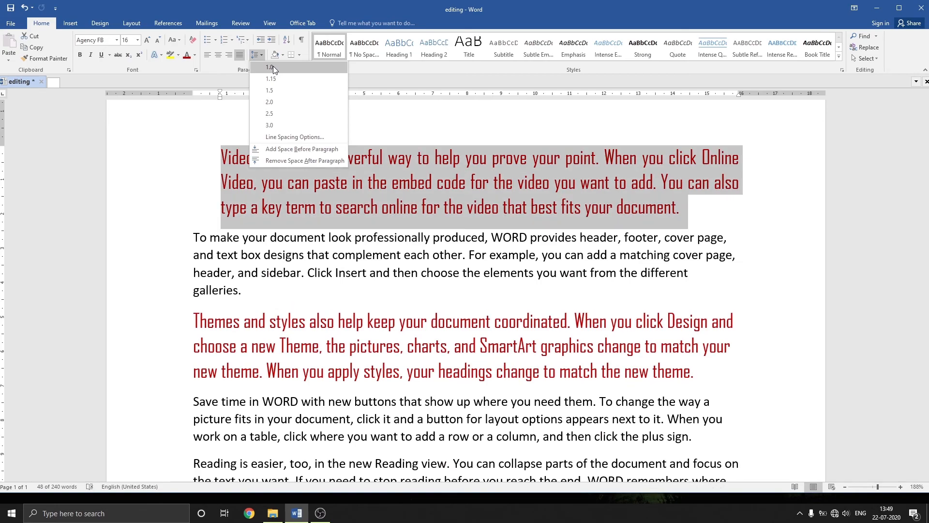
left_click(273, 67)
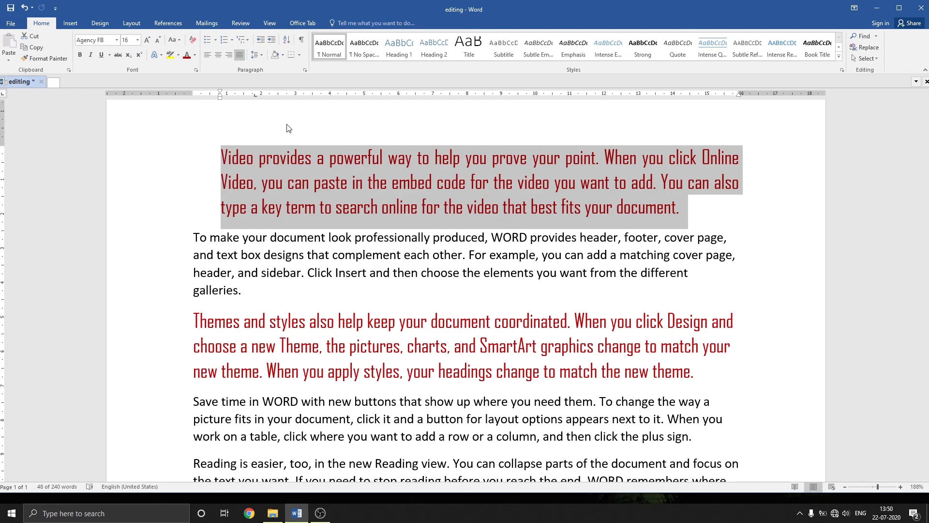
left_click(261, 55)
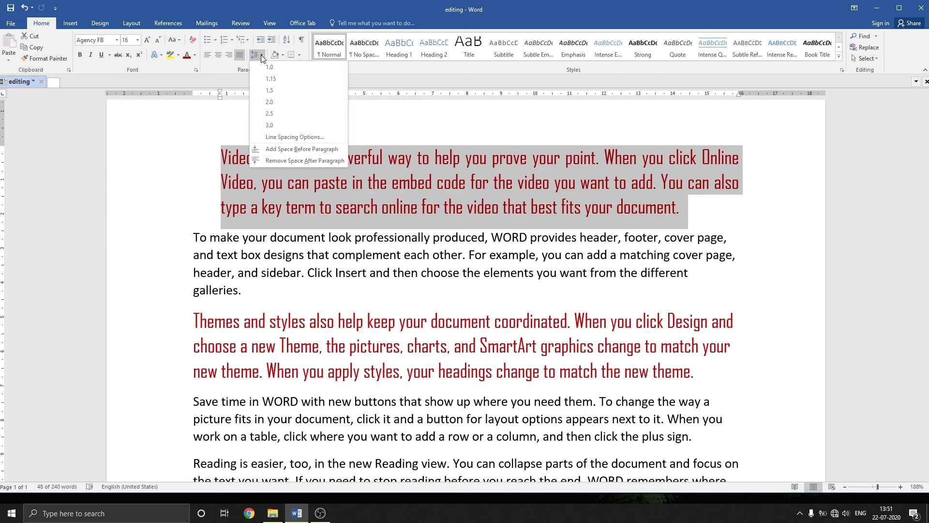